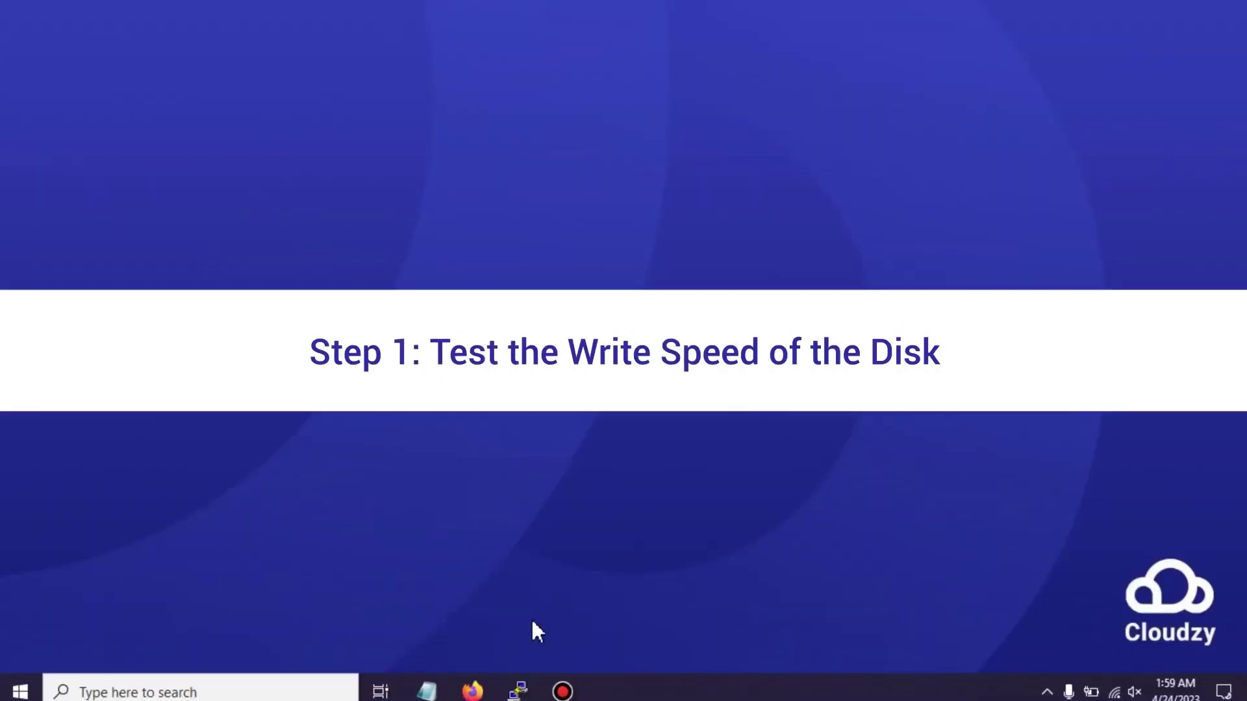
Step: Open a PuTTY SSH session to 185.121.139.246, log in as root, and clear the screen
click(518, 692)
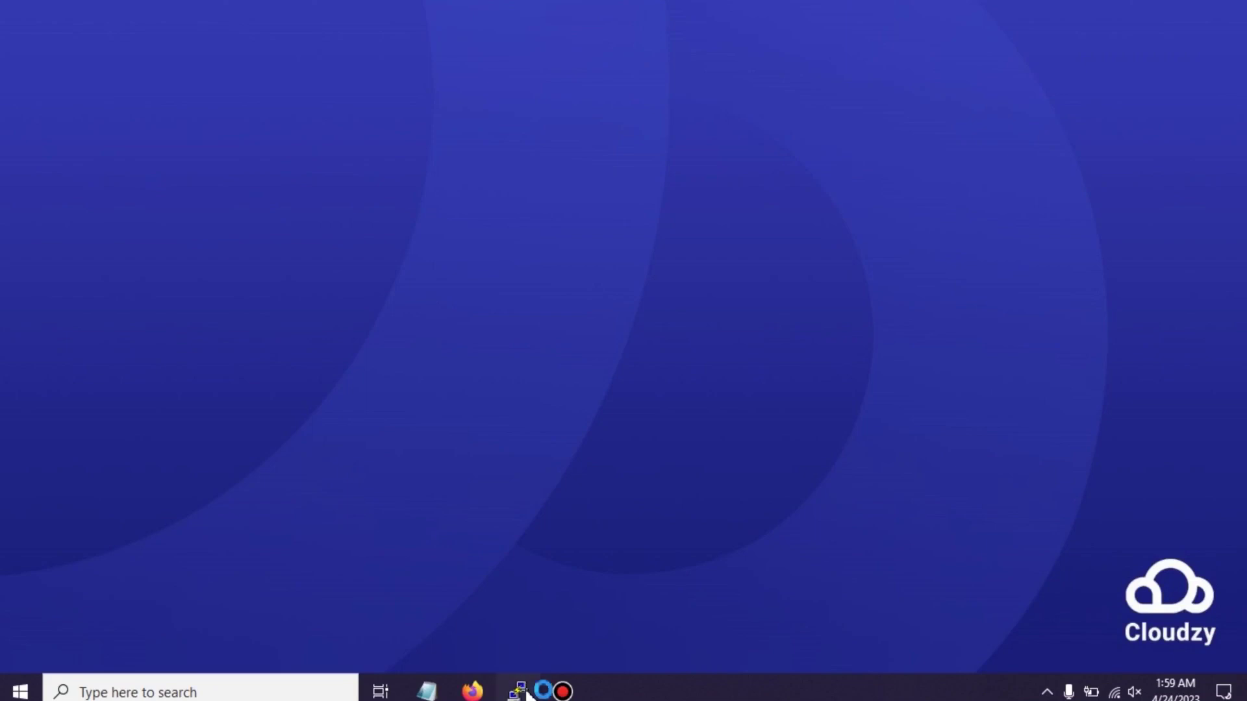
text(185.121.)
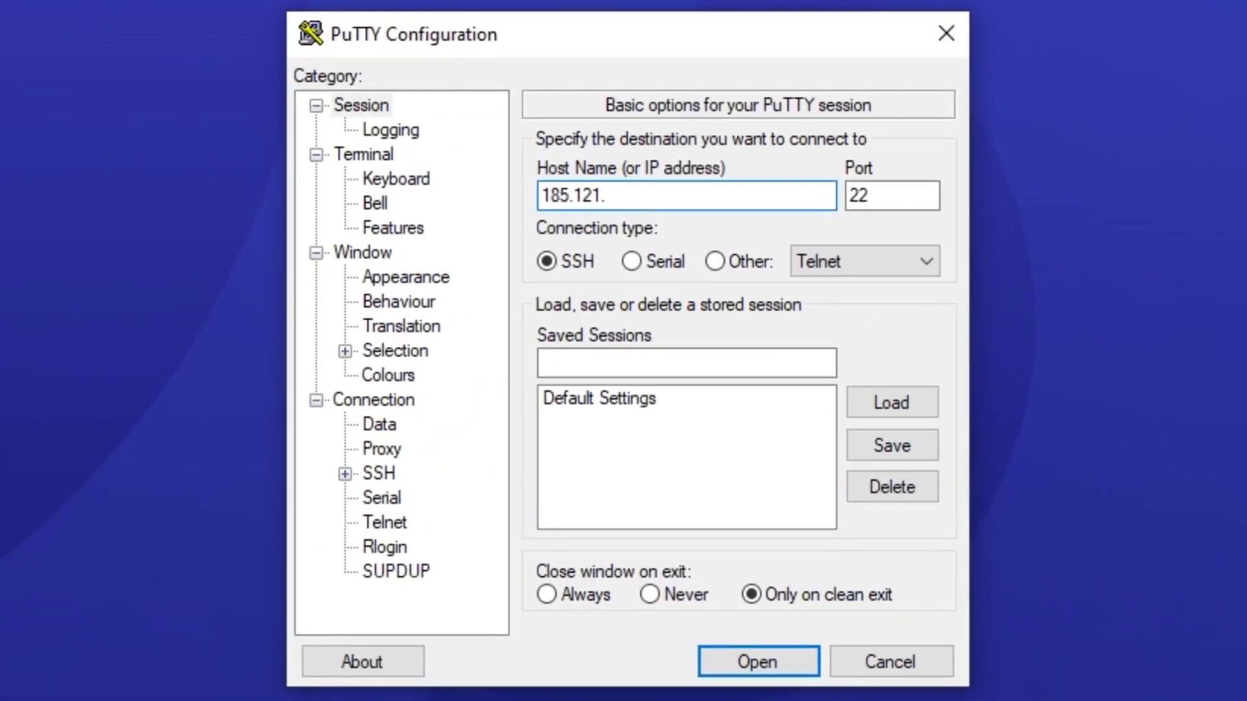
text(139.246)
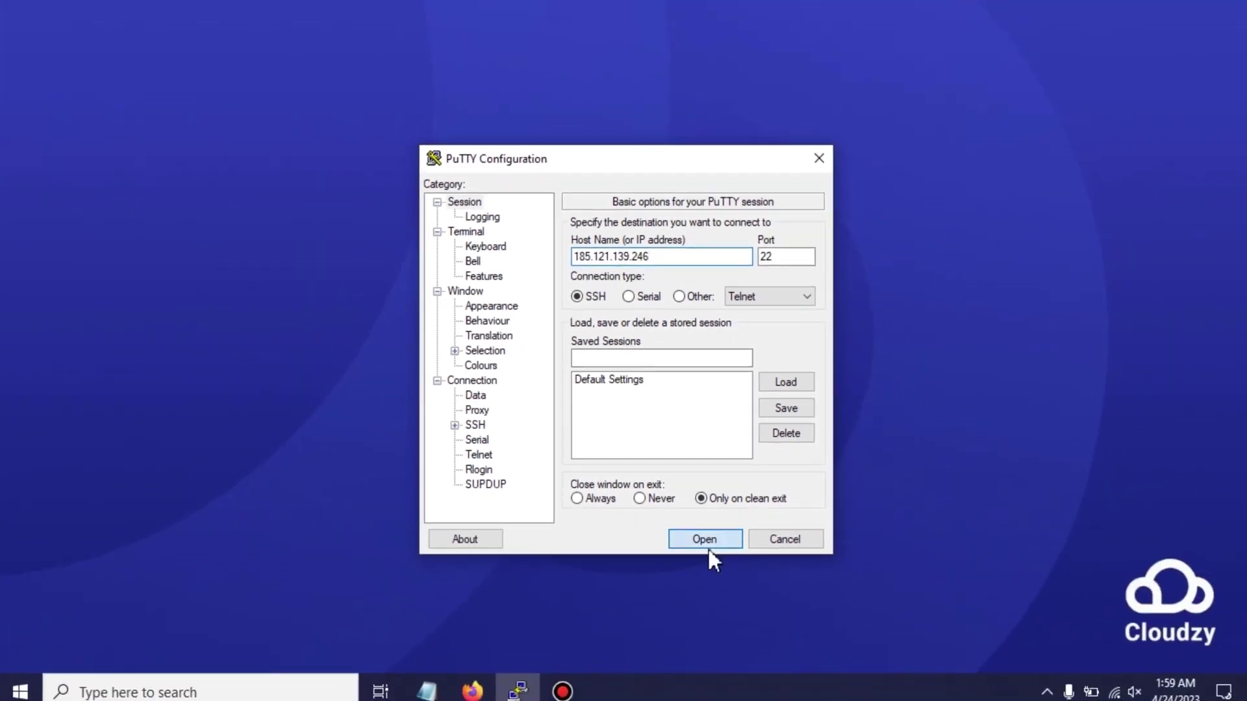
click(755, 651)
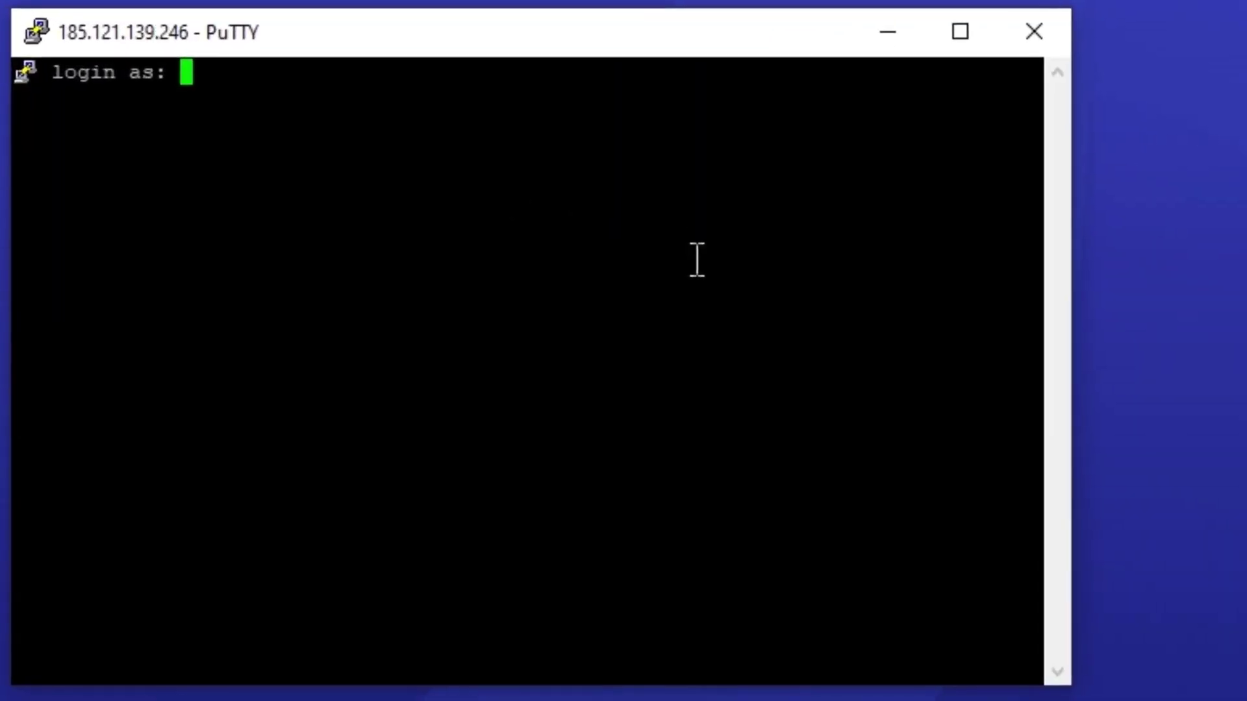
text(root)
key(Return)
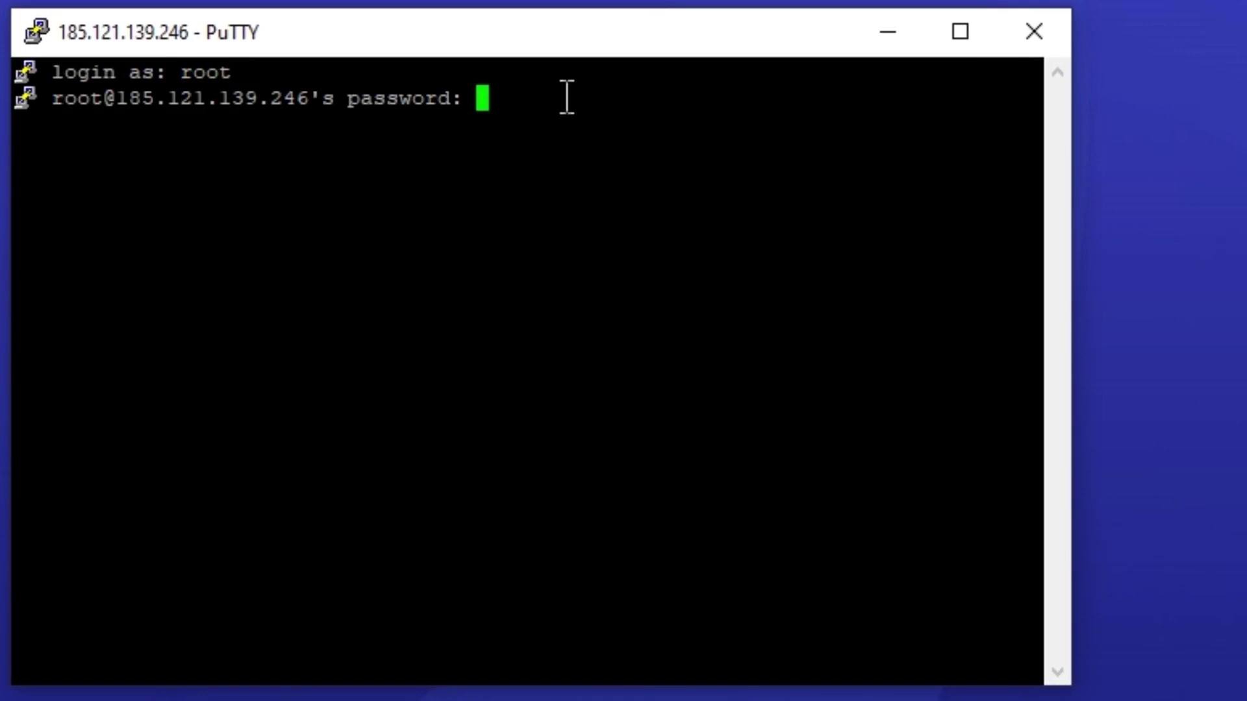
key(Return)
text(clear)
key(Return)
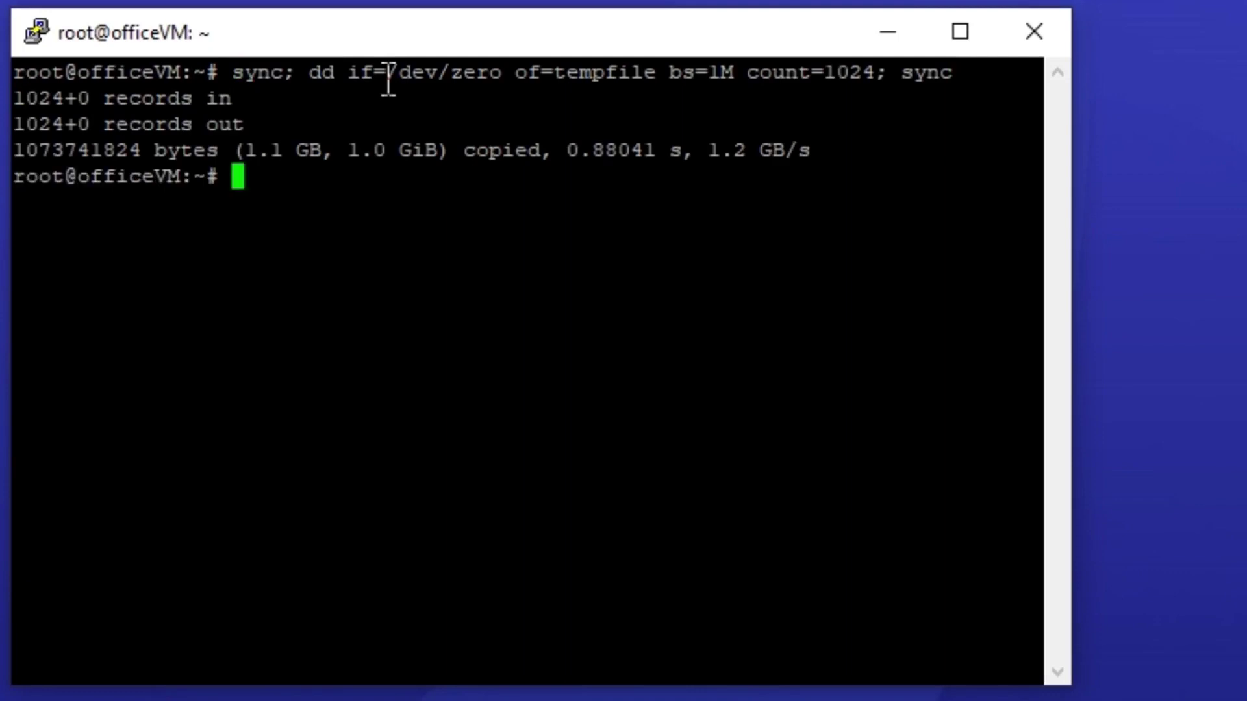
Step: Clear the terminal with Ctrl+L after the 1 GiB dd write test reports 1.2 GB/s
key(ctrl+l)
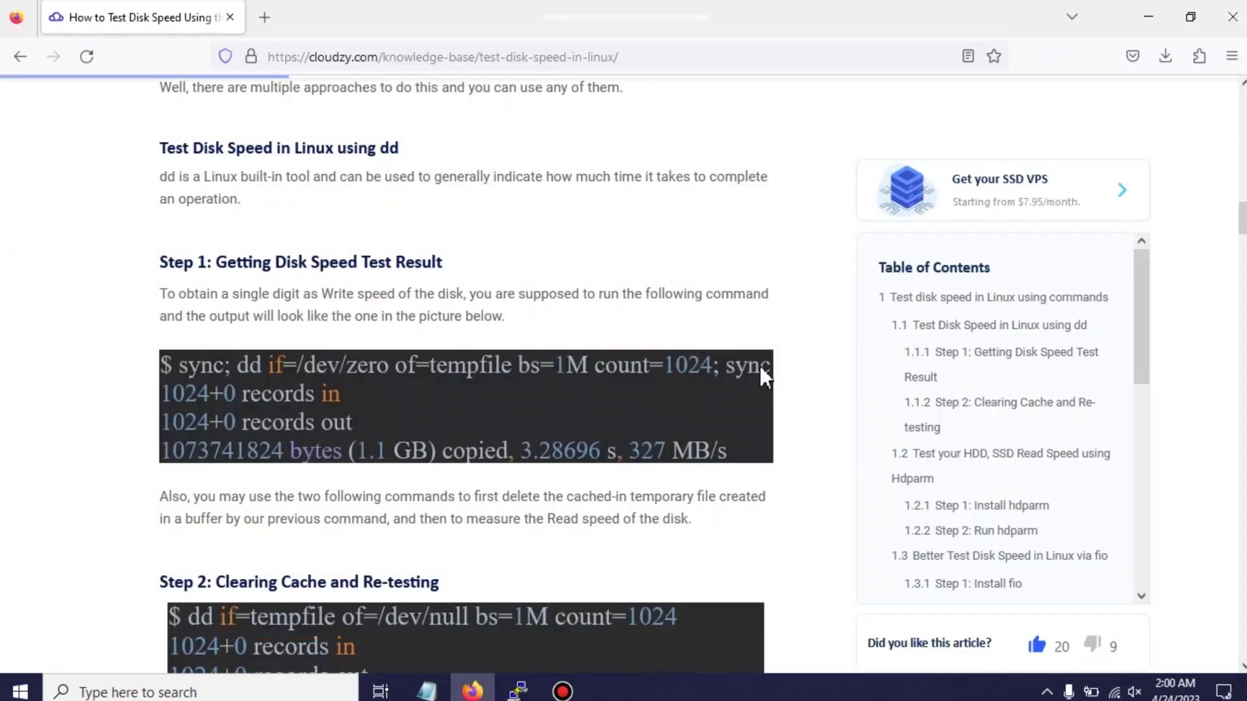
Step: Bring the Cloudzy article back to Step 2's drop_caches and read-speed commands
click(458, 692)
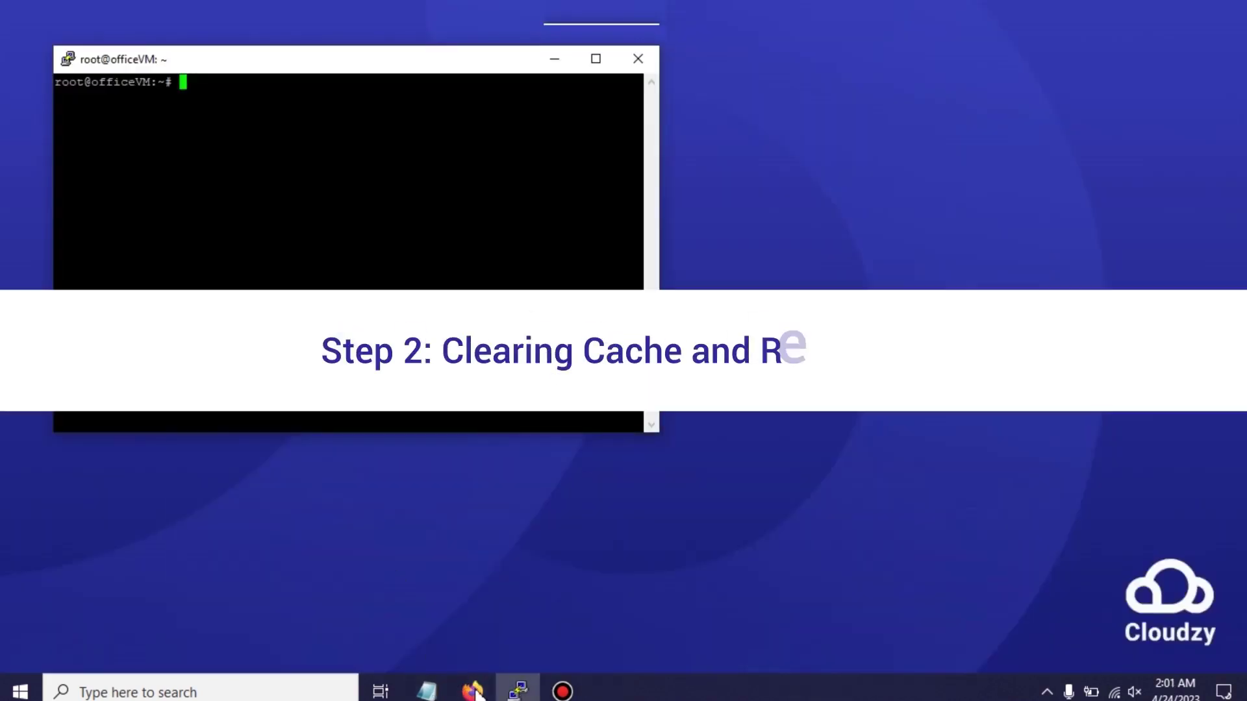
click(575, 541)
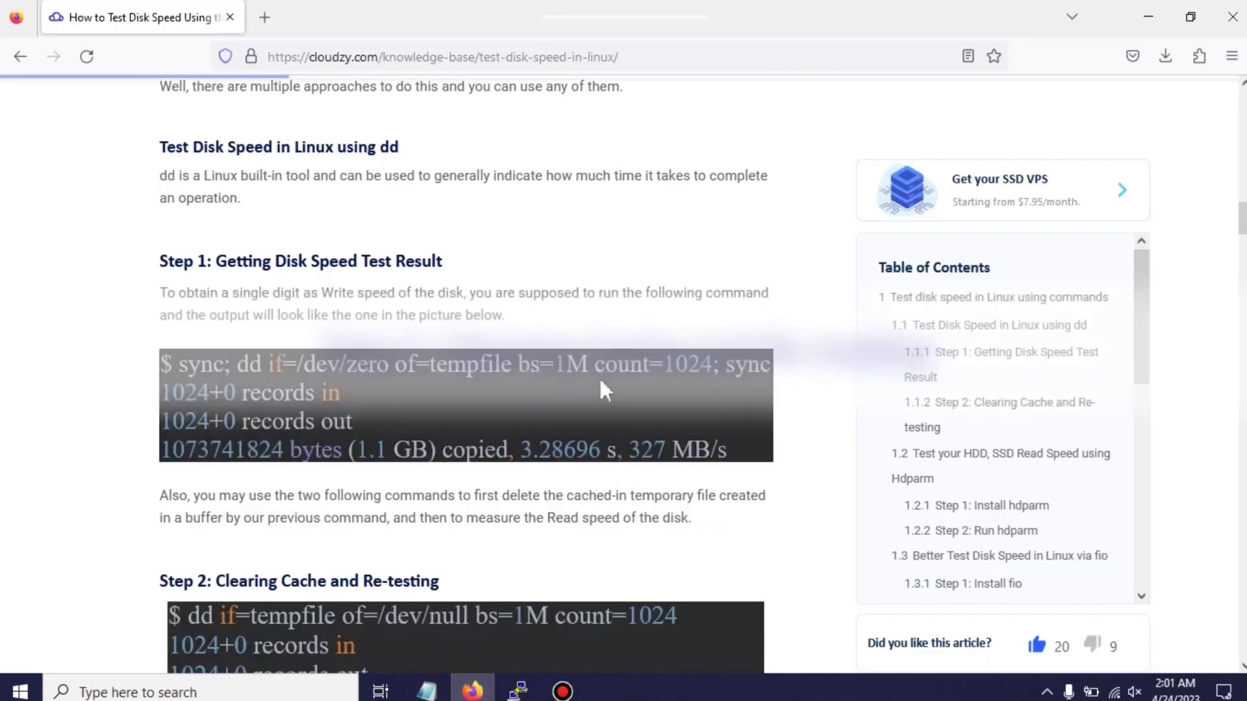
scroll(399, 187, down, 4)
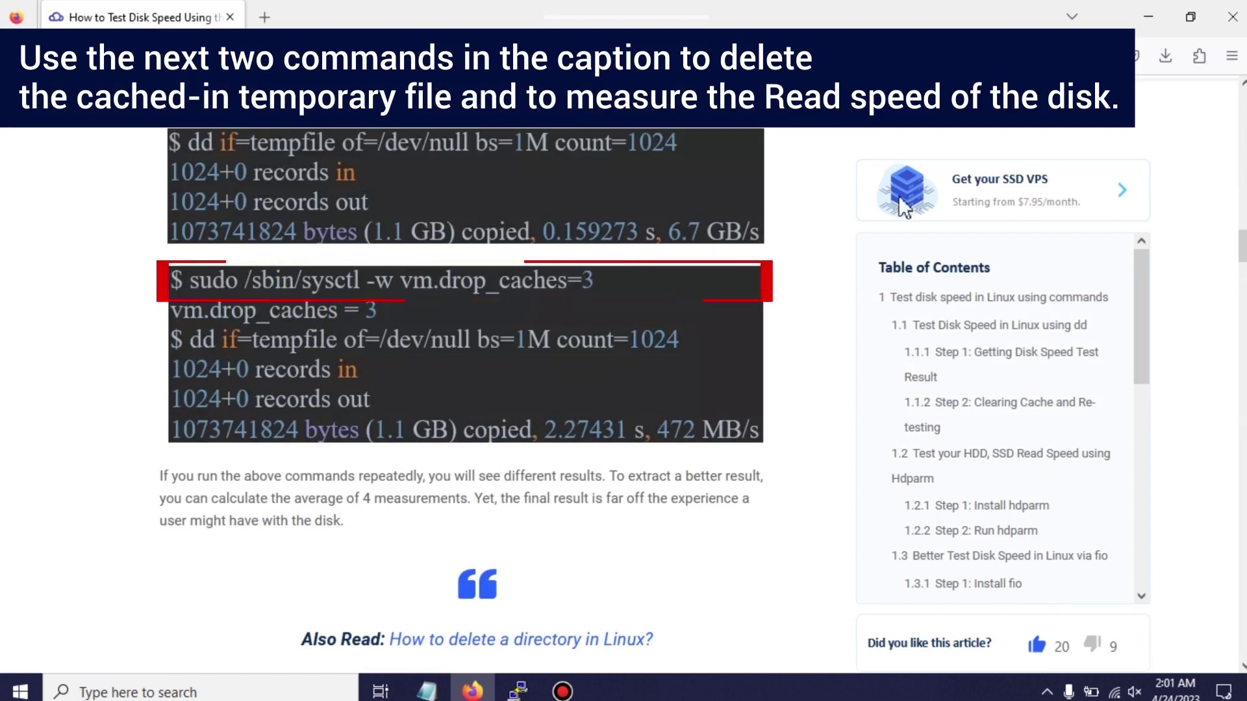
Step: Run the dd read-speed test, flush the cache with sysctl drop_caches=3, and rerun it
click(1148, 16)
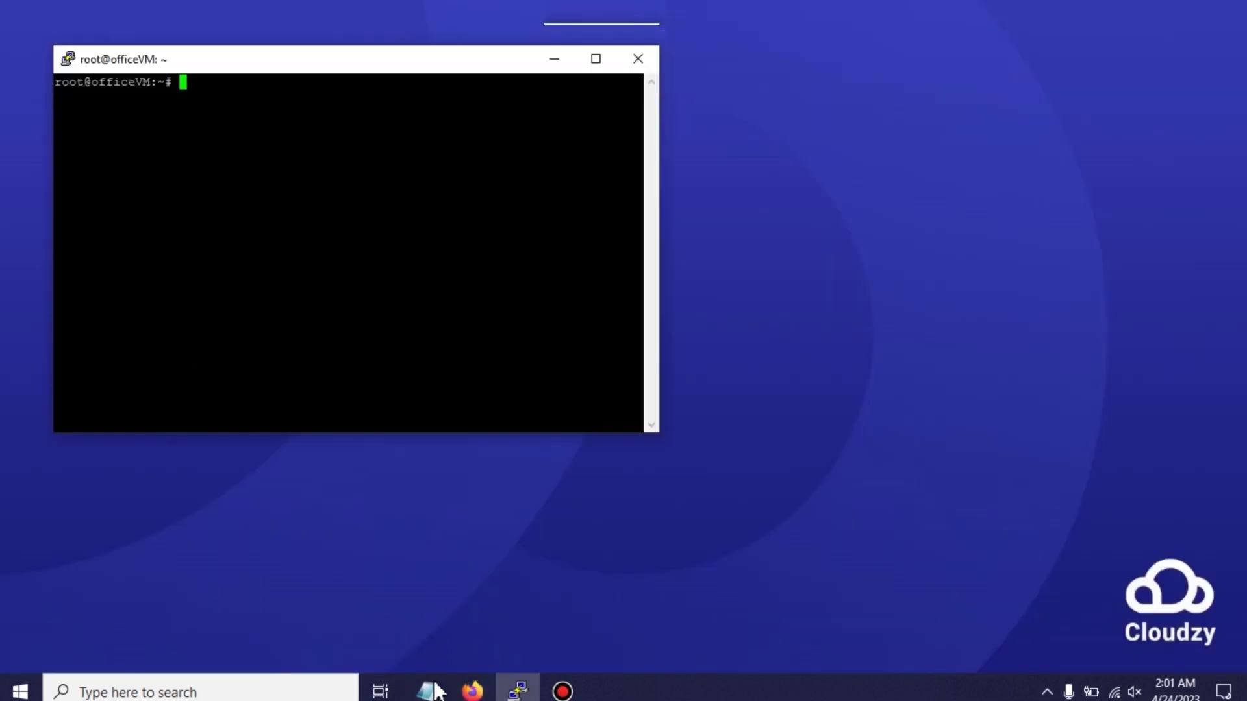
text(dd if=tempfile of=/dev/null bs=1M count=1024)
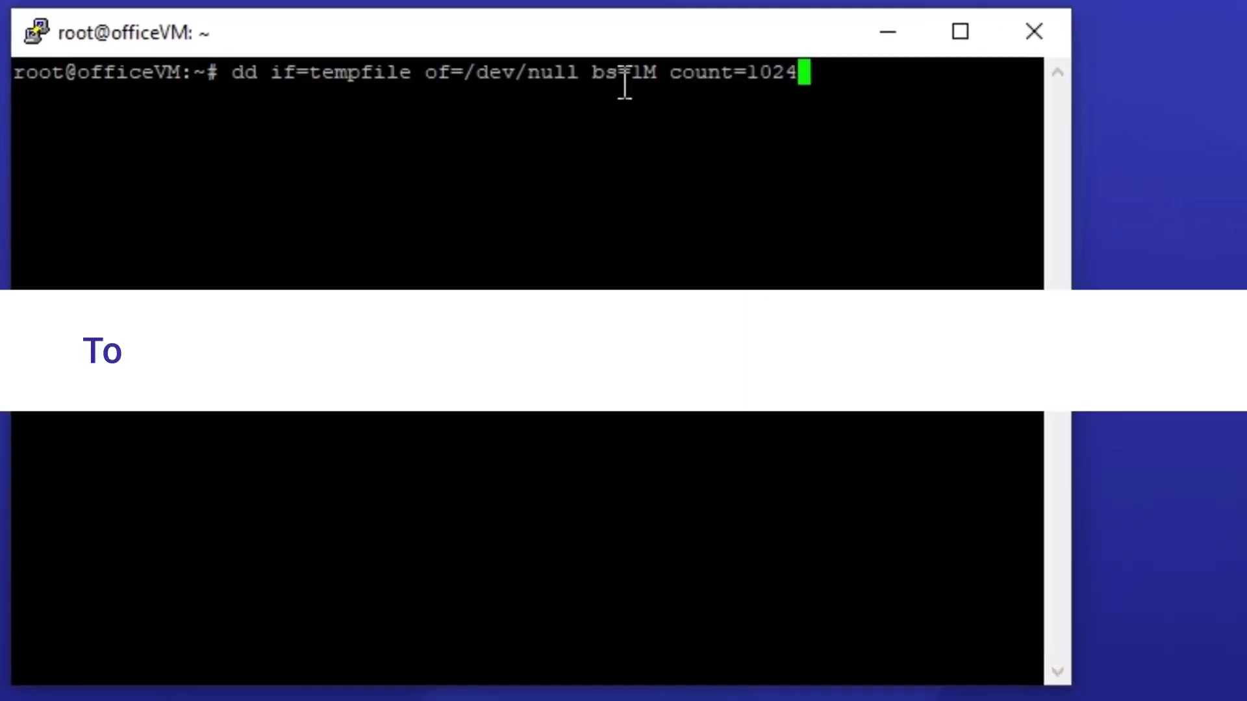
key(Return)
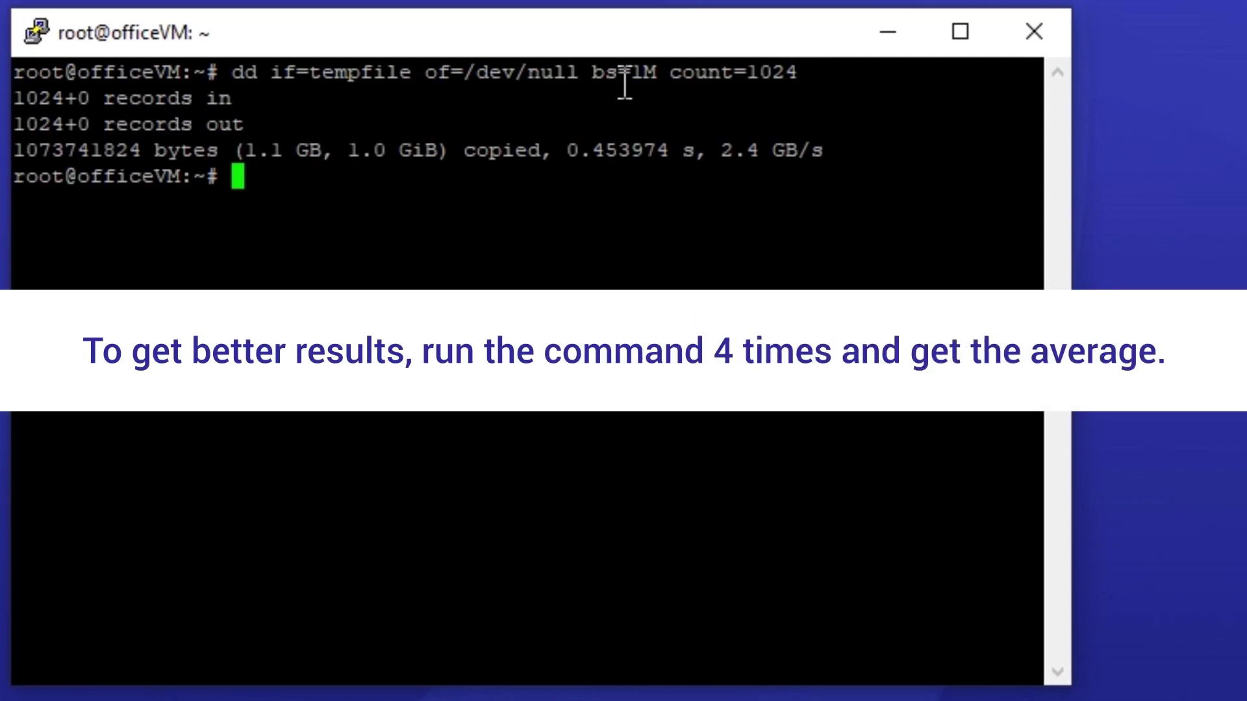
key(Up)
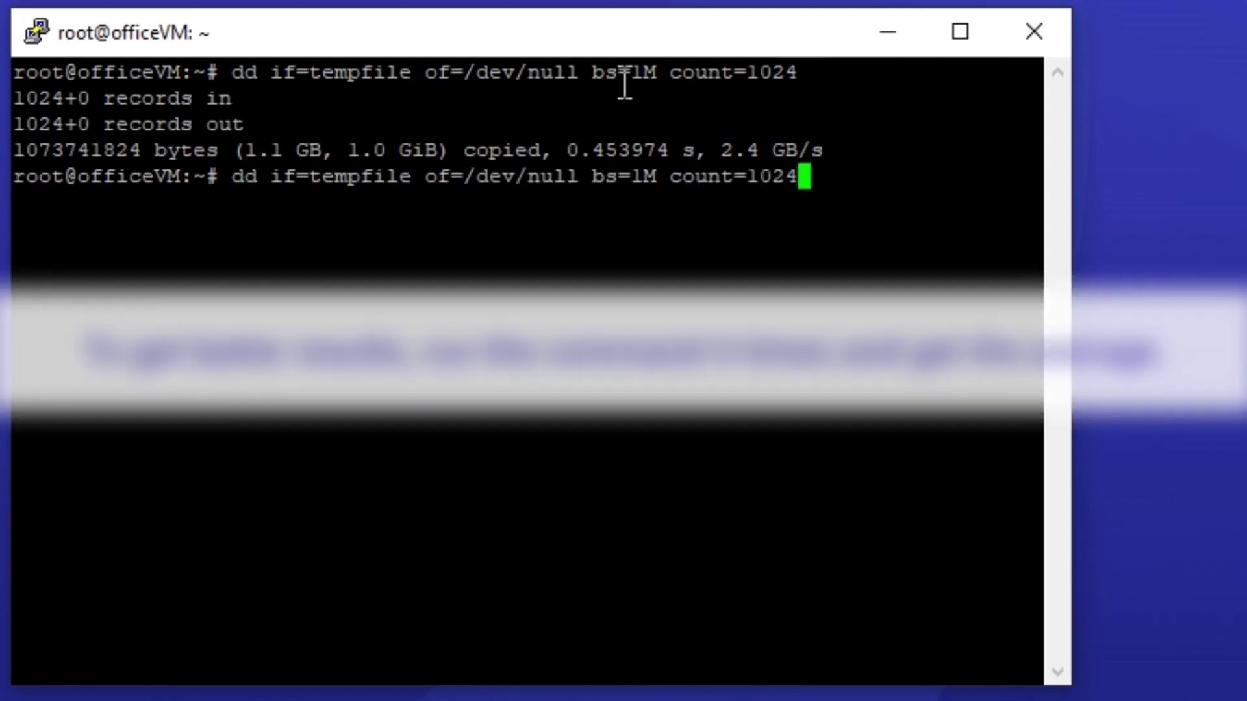
key(Up)
key(Up)
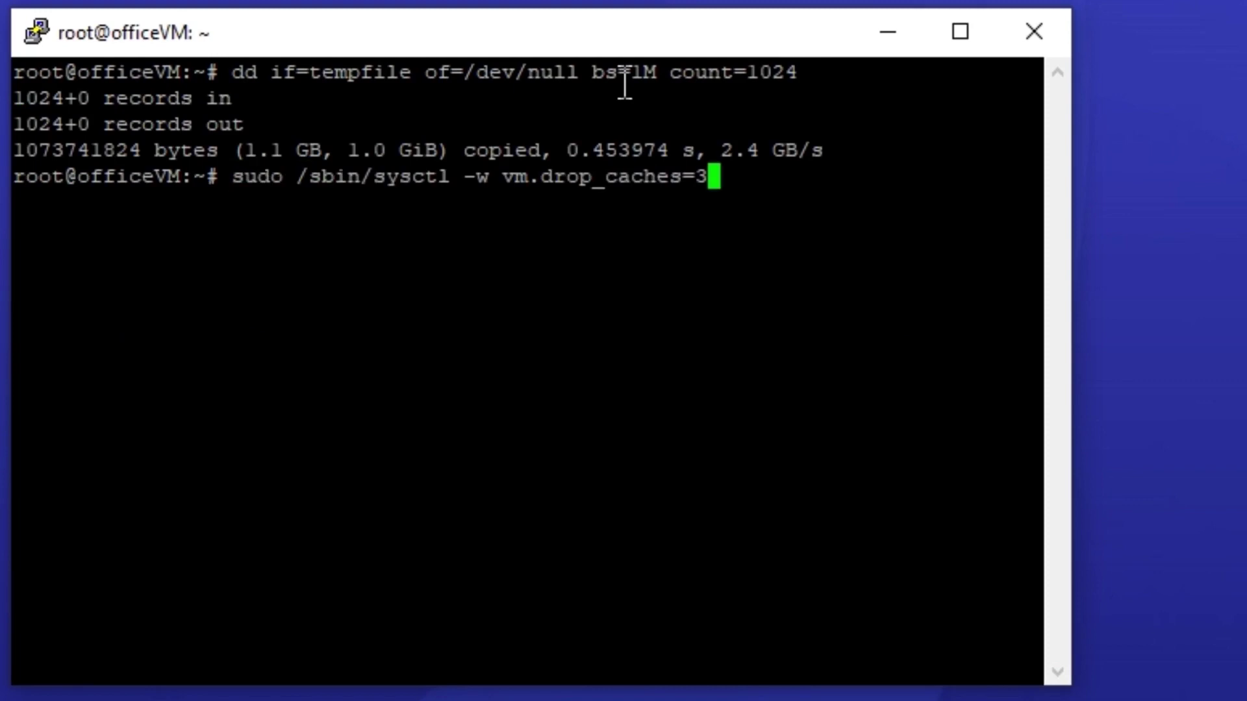
key(Return)
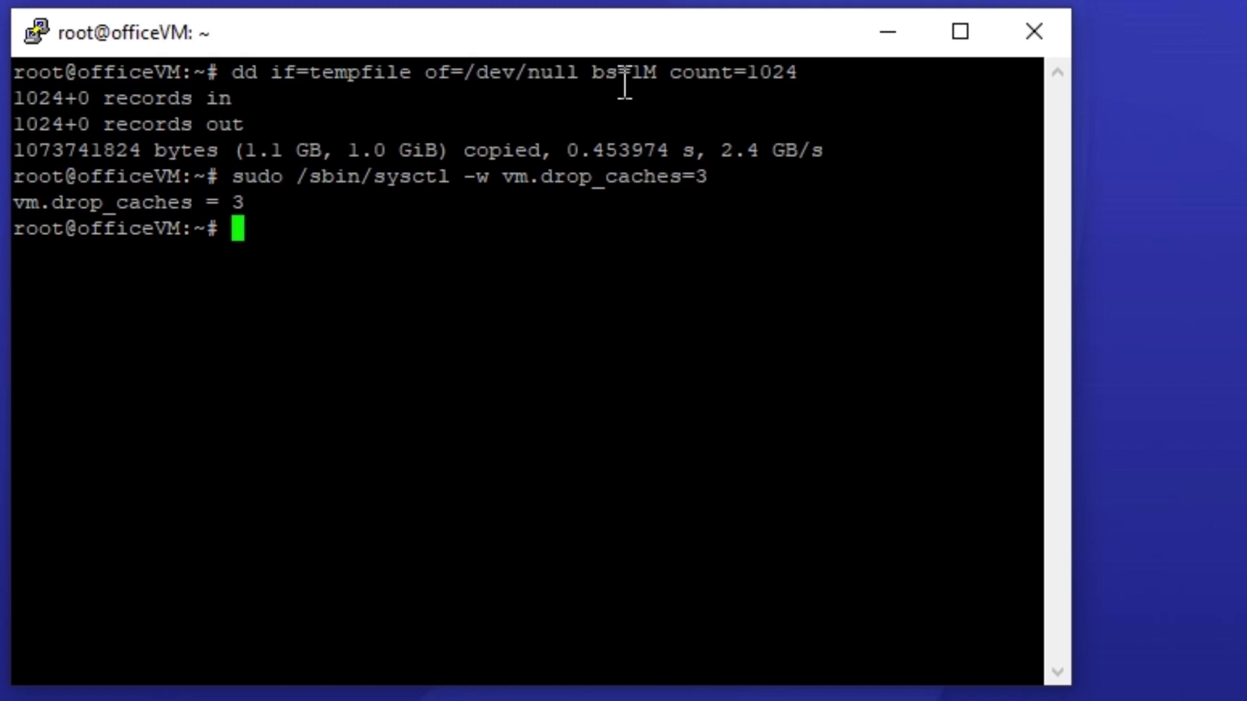
key(Up)
key(Up)
key(Return)
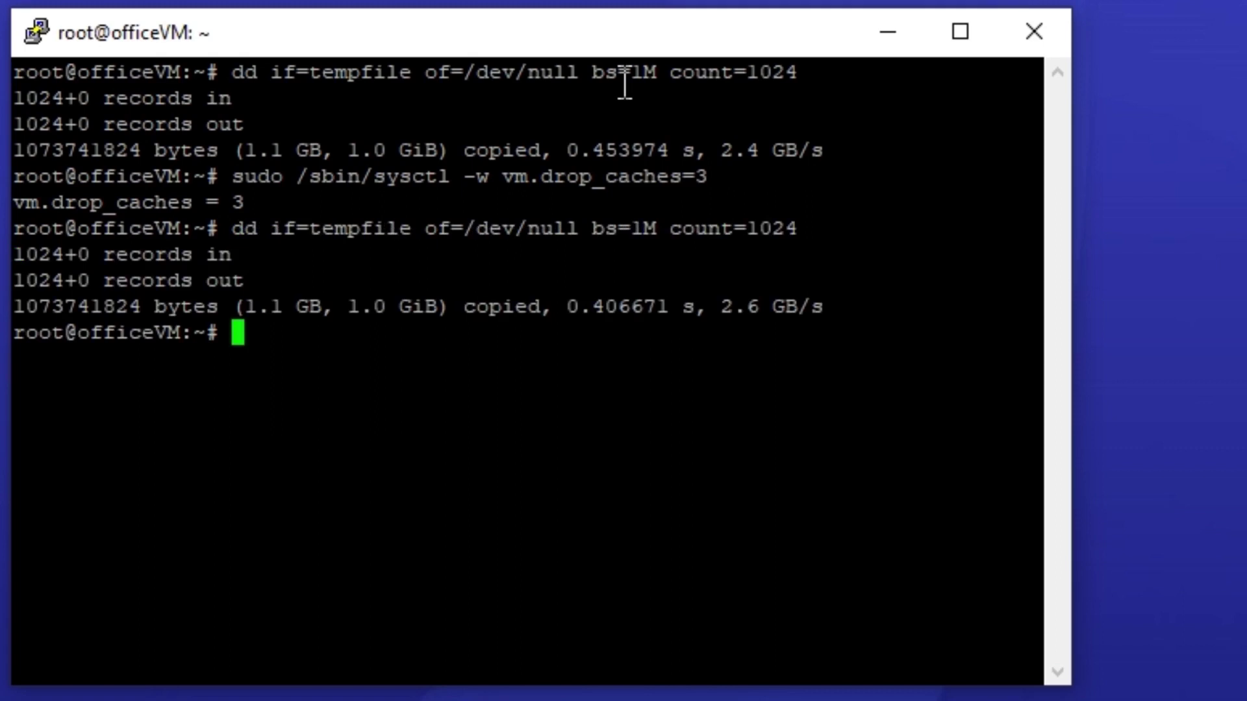
Step: Keep alternating cache flushes and dd read tests, collecting results of about 2.4–2.6 GB/s
key(Up)
key(Up)
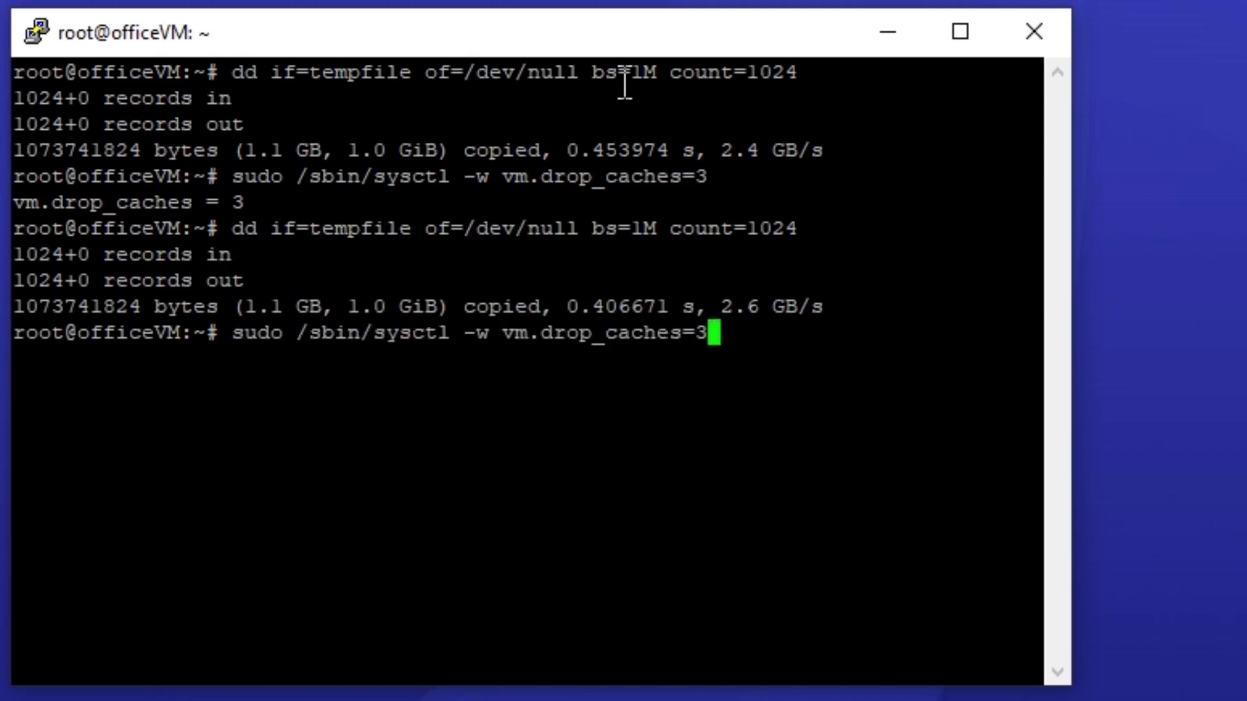
key(Return)
key(Up)
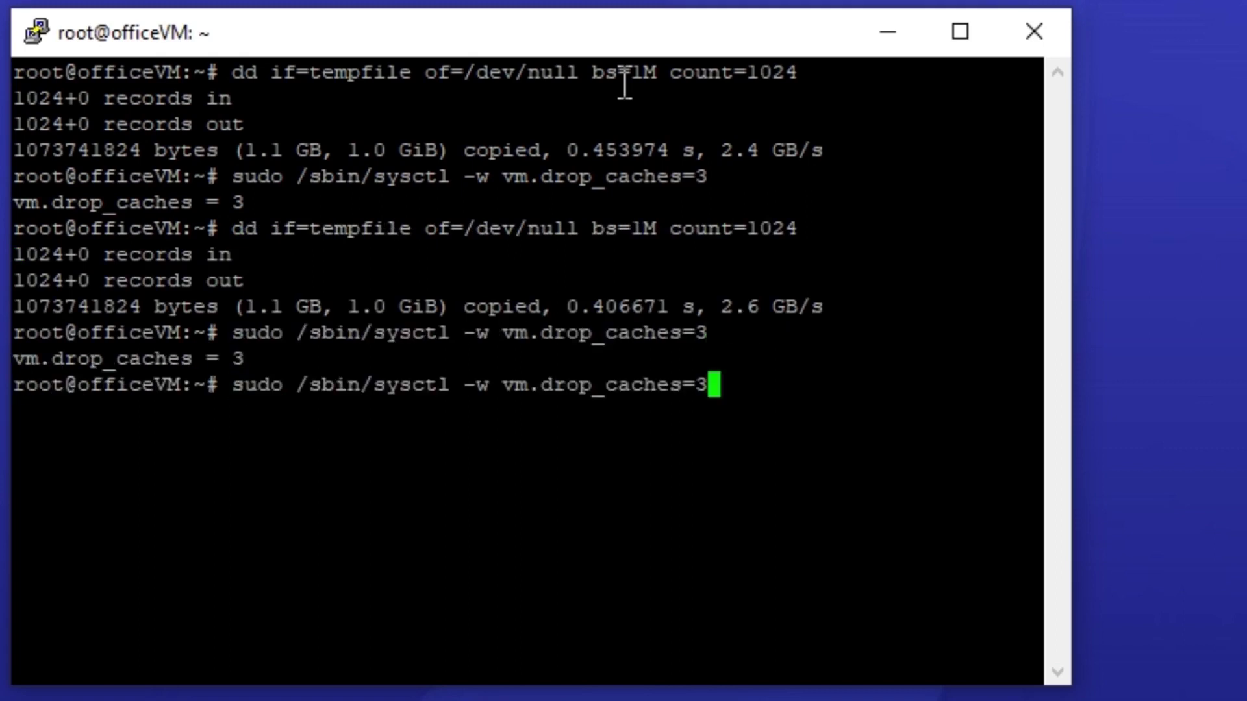
key(Up)
key(Return)
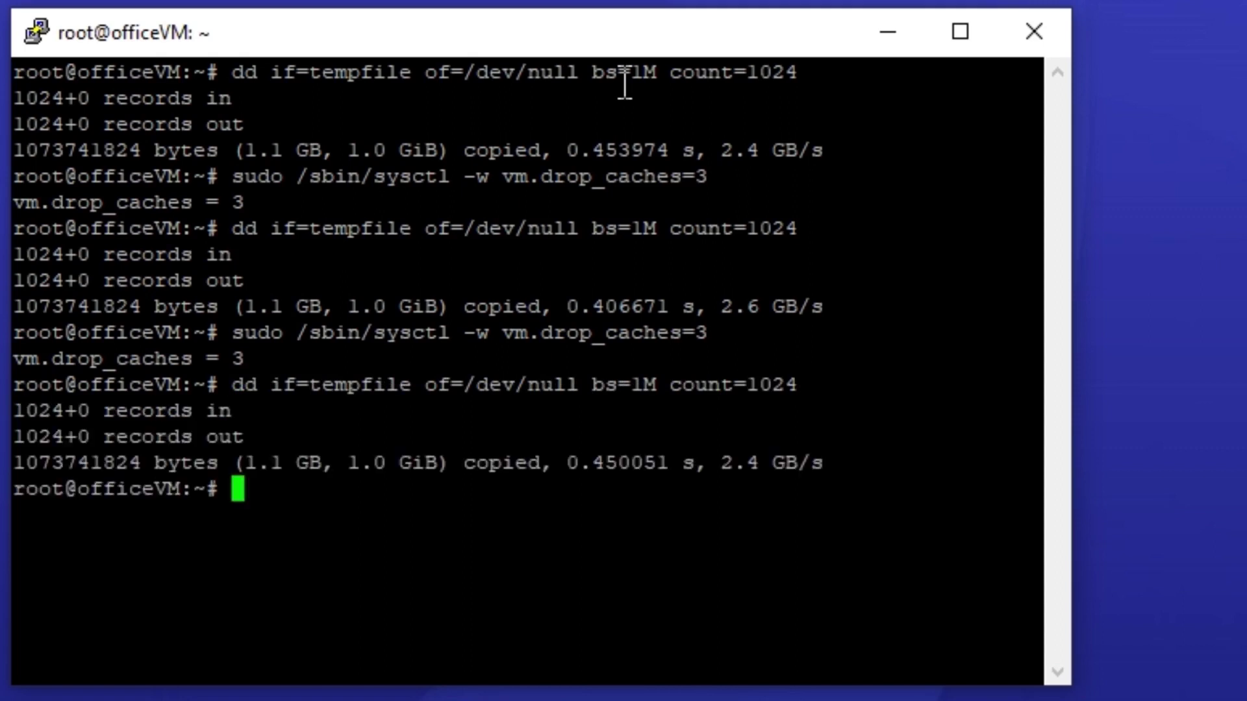
key(Up)
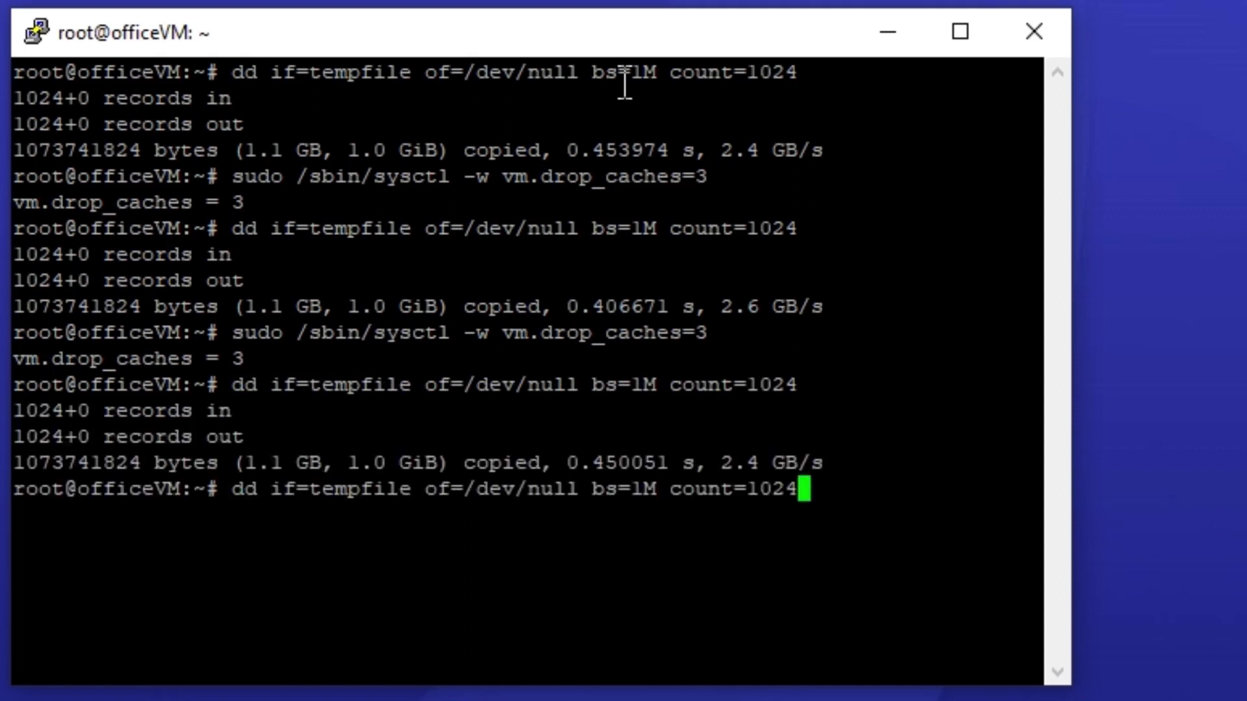
key(Up)
key(Return)
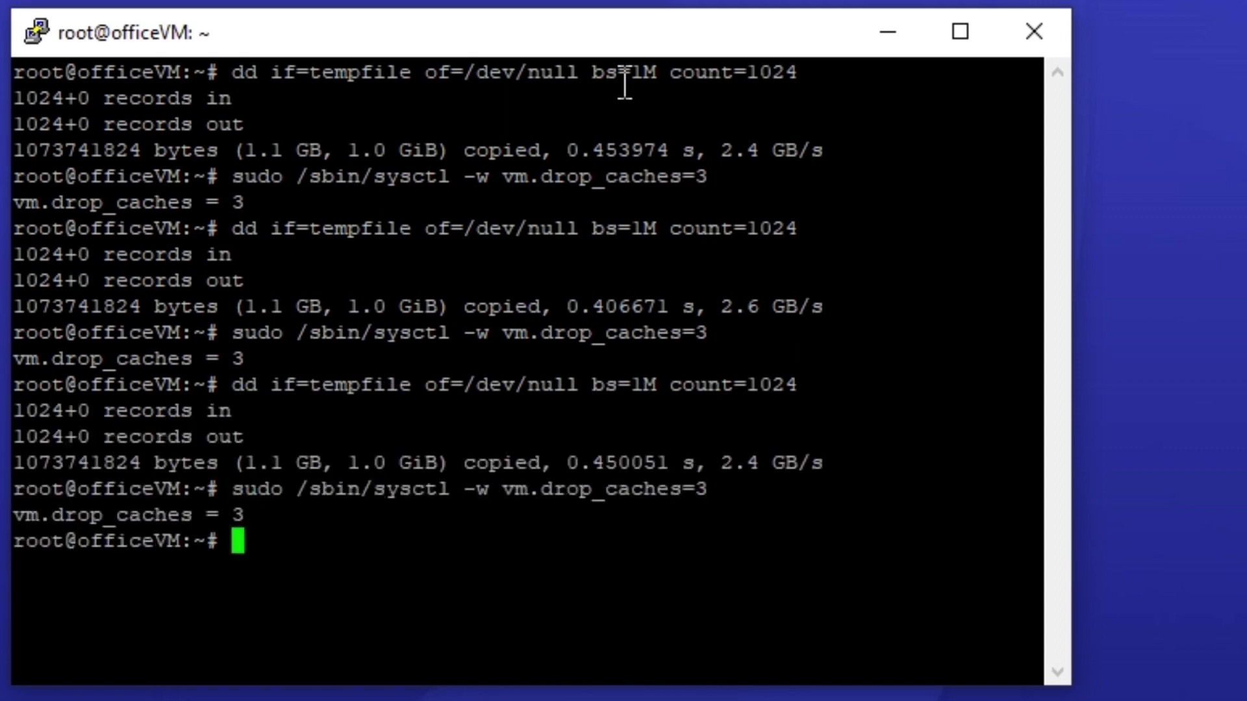
key(Up)
key(Up)
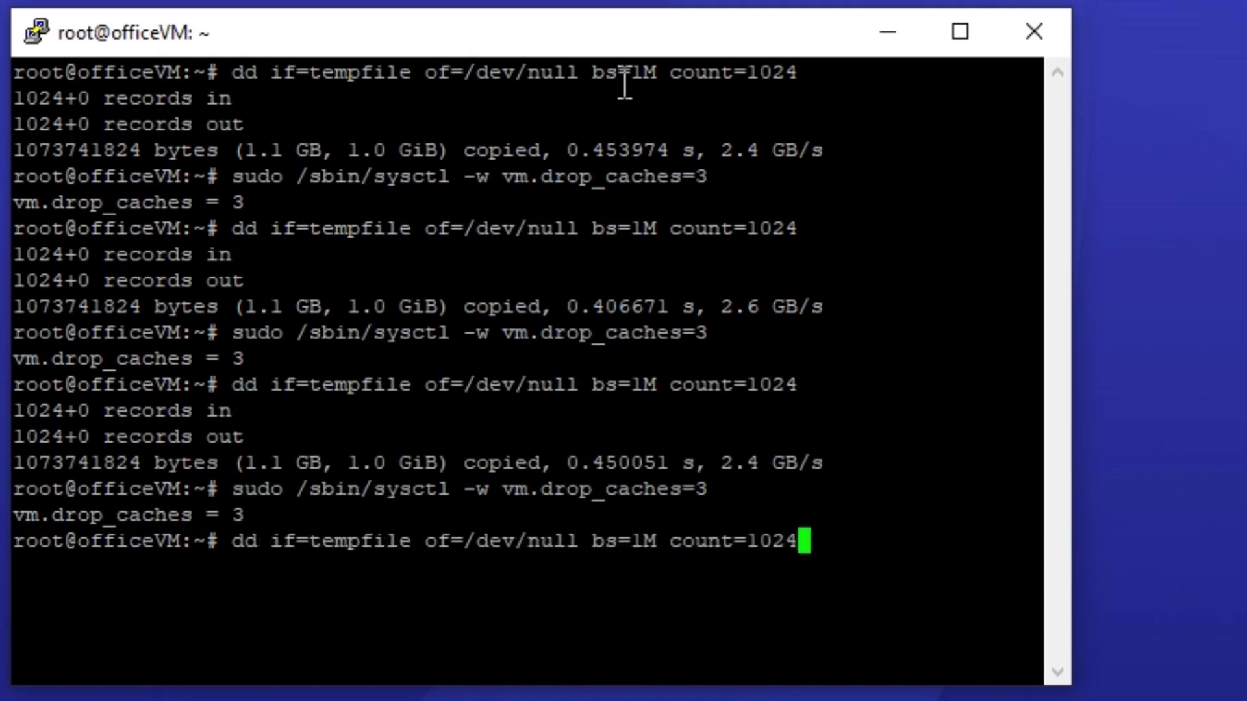
key(Return)
key(Up)
key(Up)
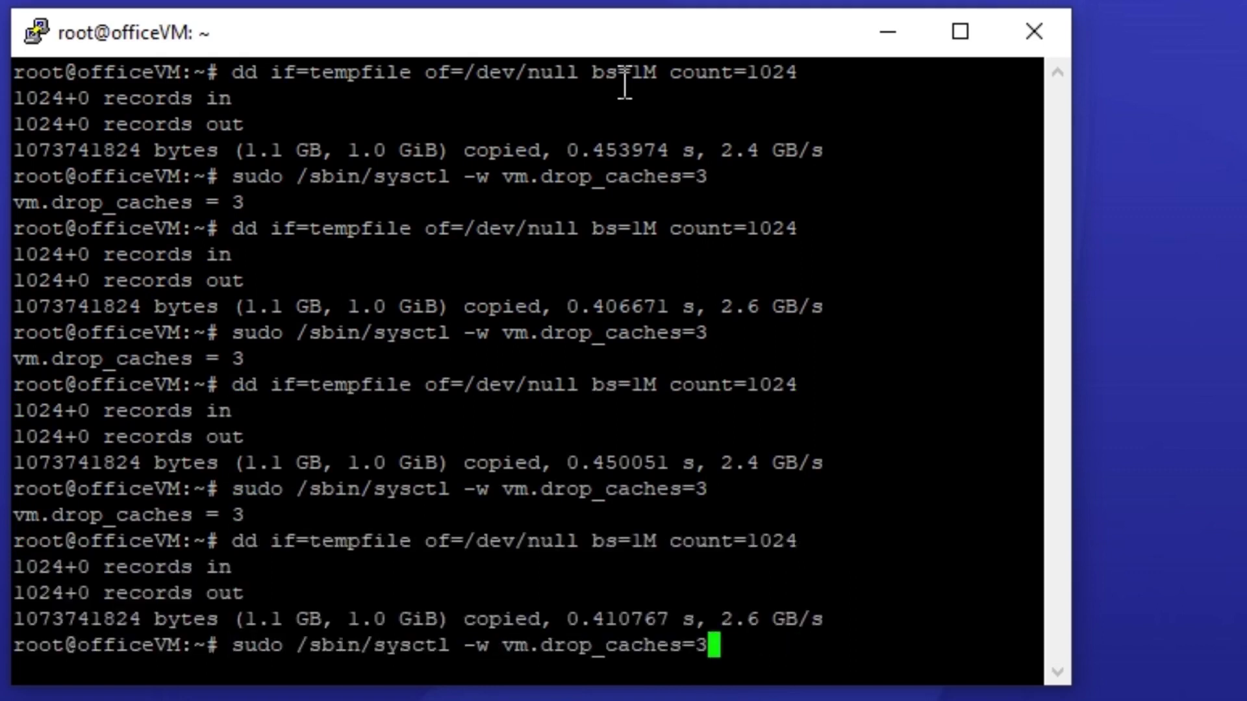
key(Return)
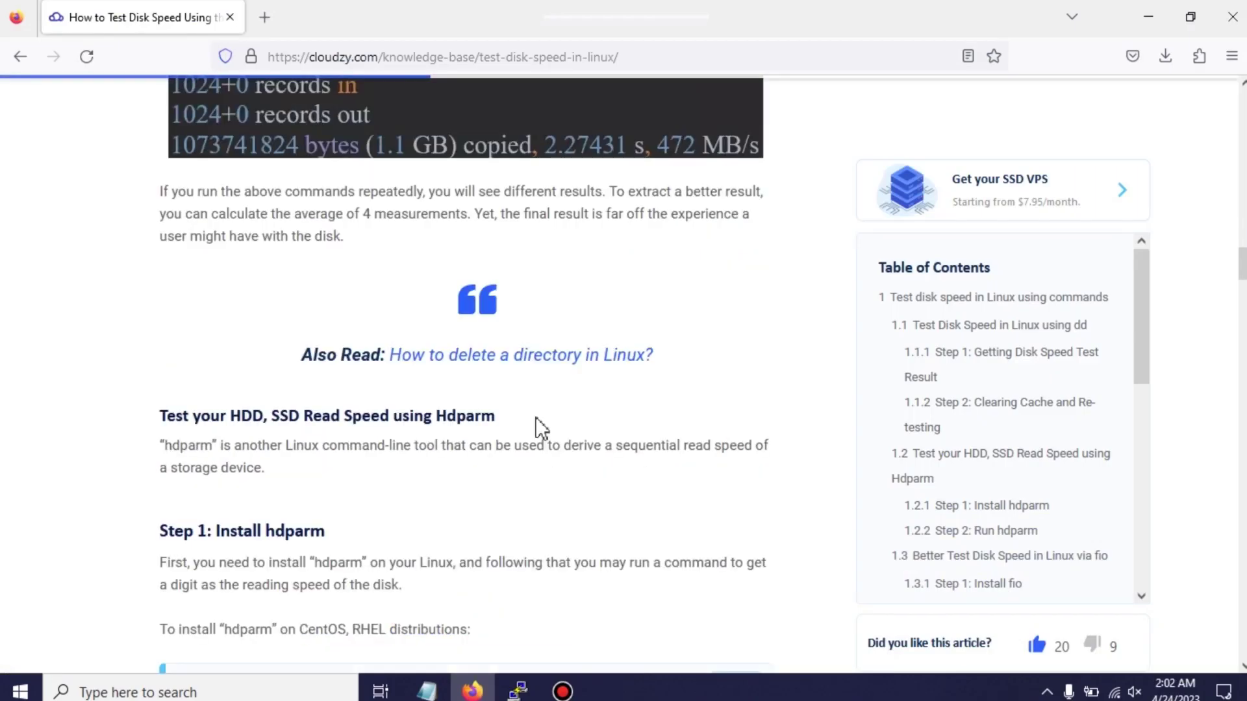
scroll(540, 429, down, 3)
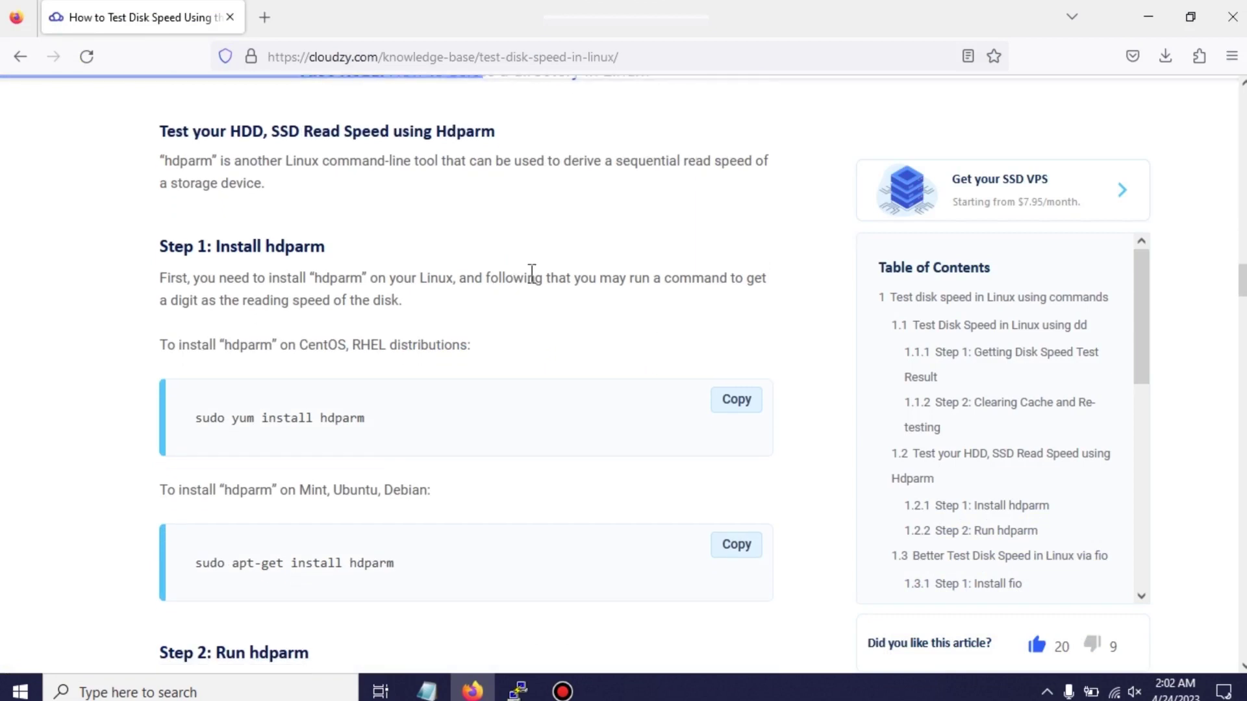
scroll(555, 389, down, 1)
Step: Install hdparm 9.58 via apt-get, then run lsblk to show the 60G vda with vda1 and vda2
click(751, 460)
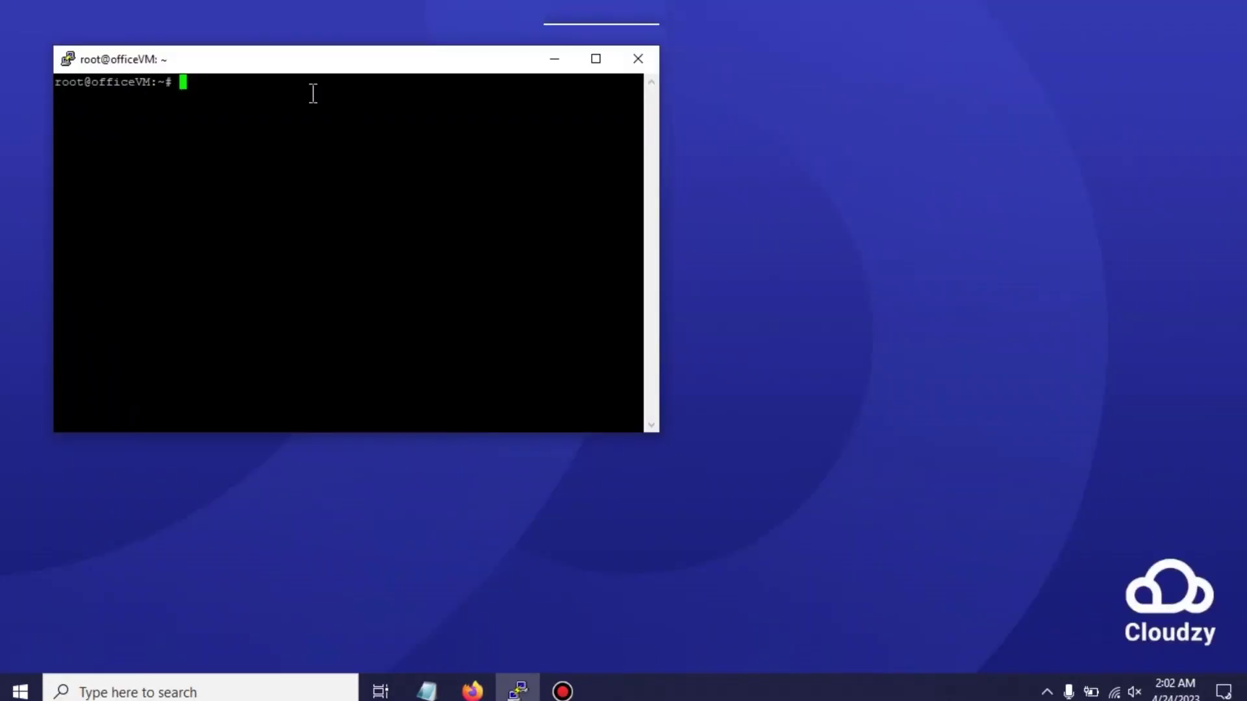
text(sudo apt-get install hdparm)
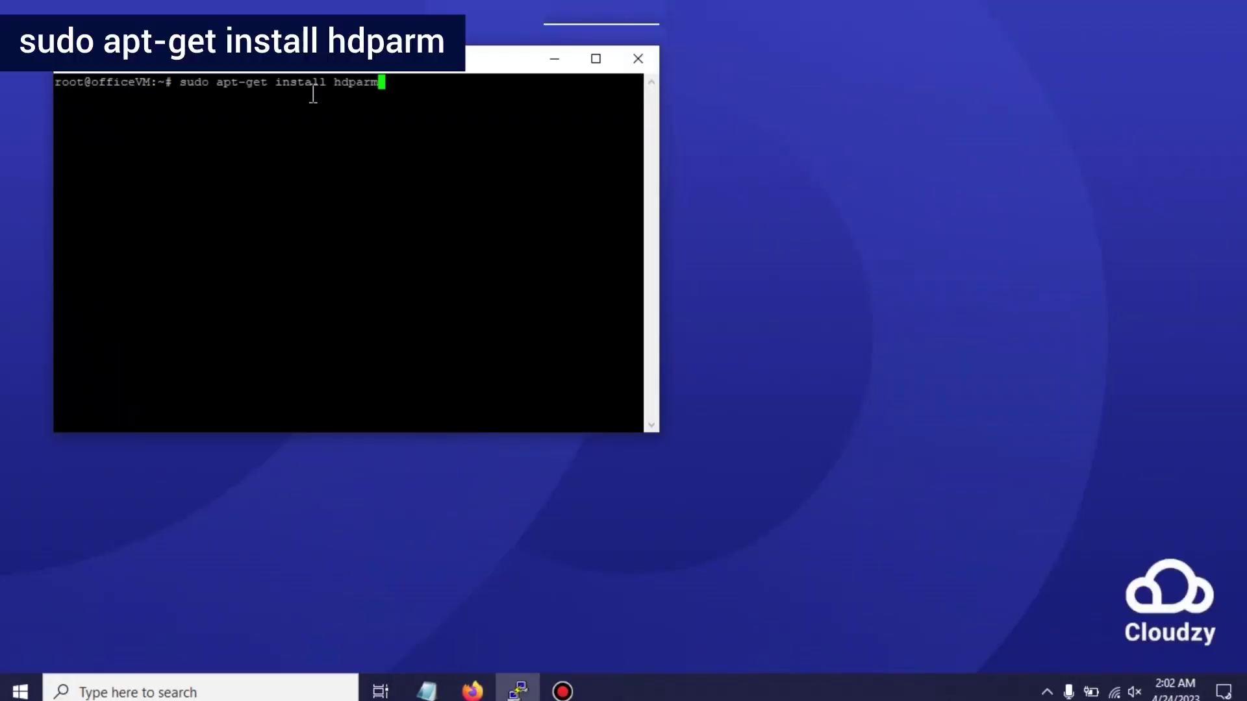
key(Return)
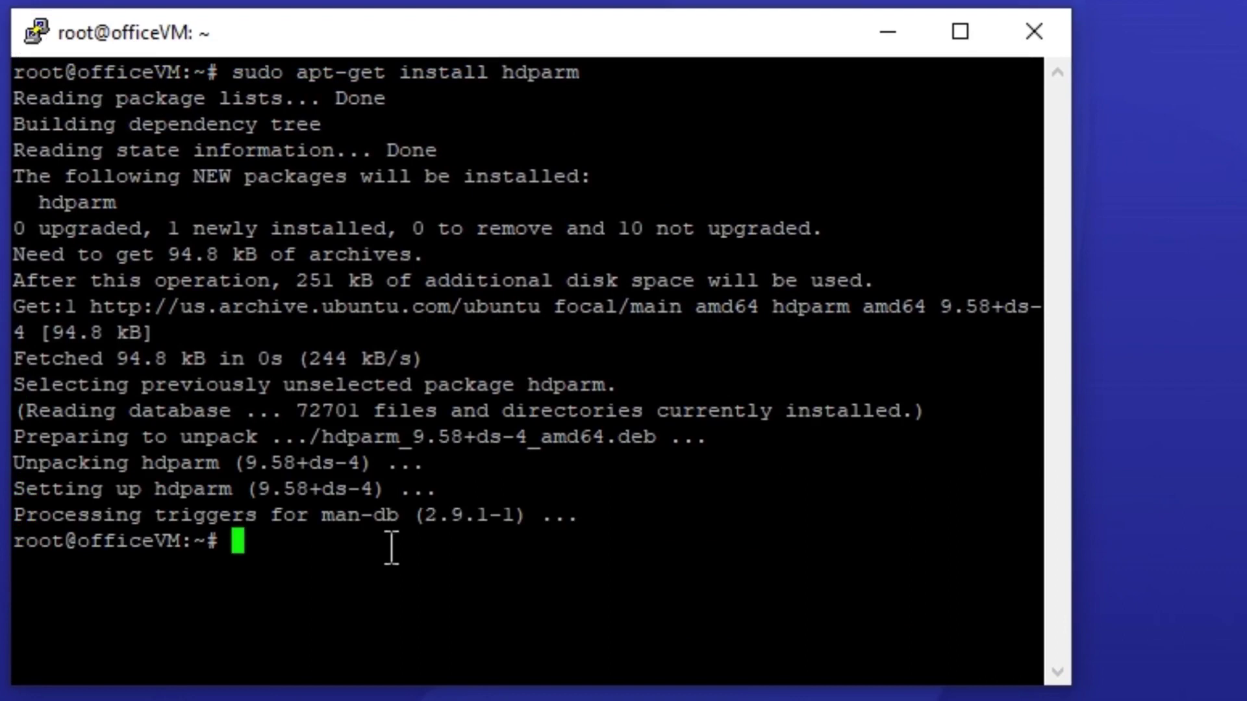
text(sudo lsblk)
key(Return)
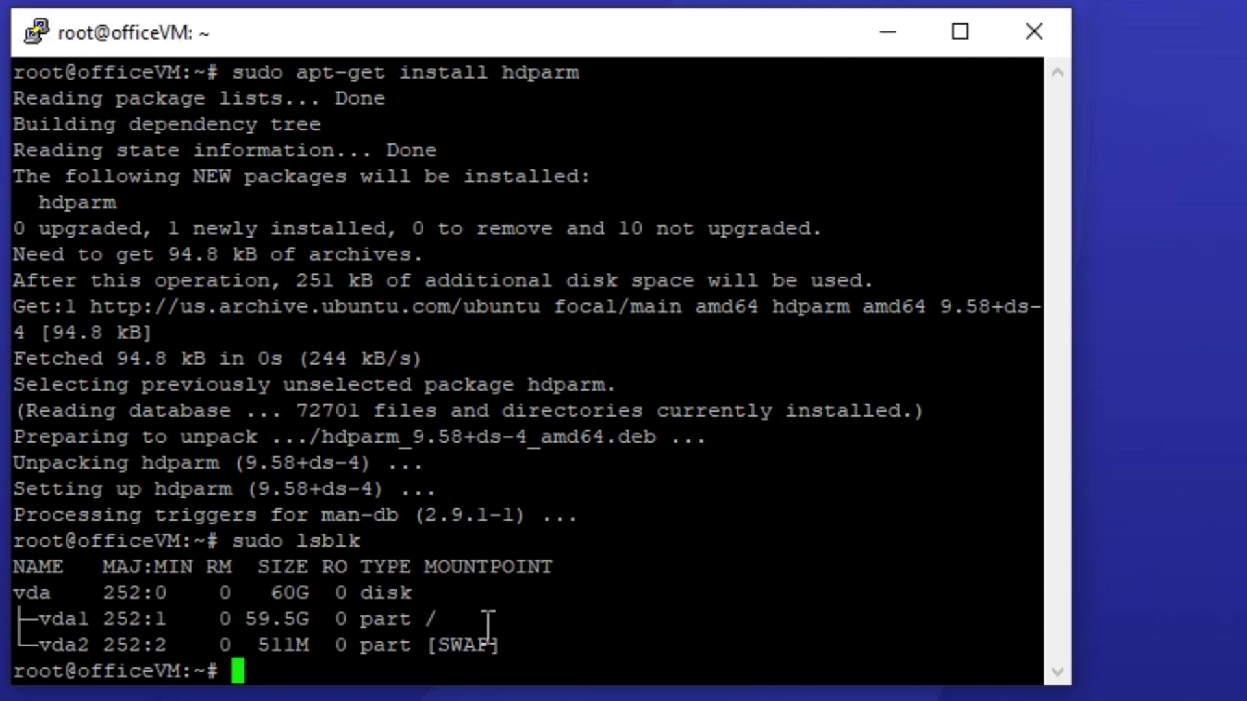
text(sudo hdparm -Tt /dev/sda)
Step: Run hdparm -Tt on /dev/vda (~1011 MB/s) and /dev/vda1 (~1271 MB/s), then clear the screen
key(BackSpace)
key(BackSpace)
key(BackSpace)
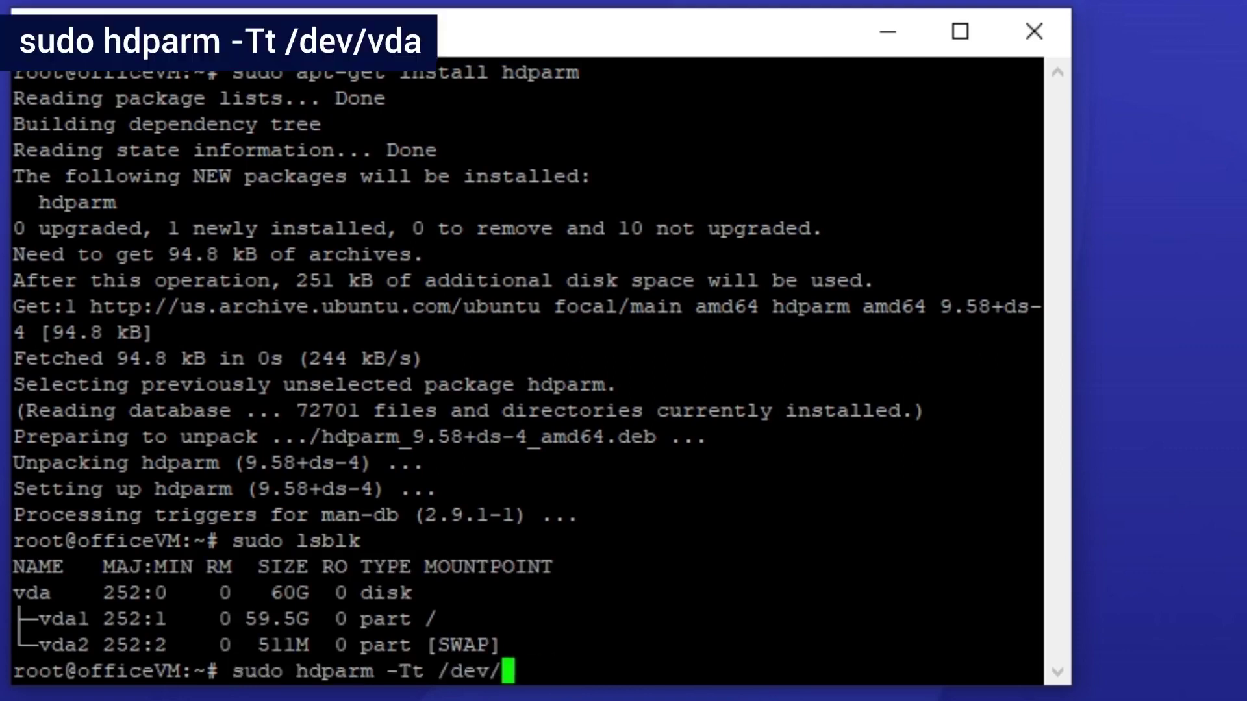
text(vda)
key(Return)
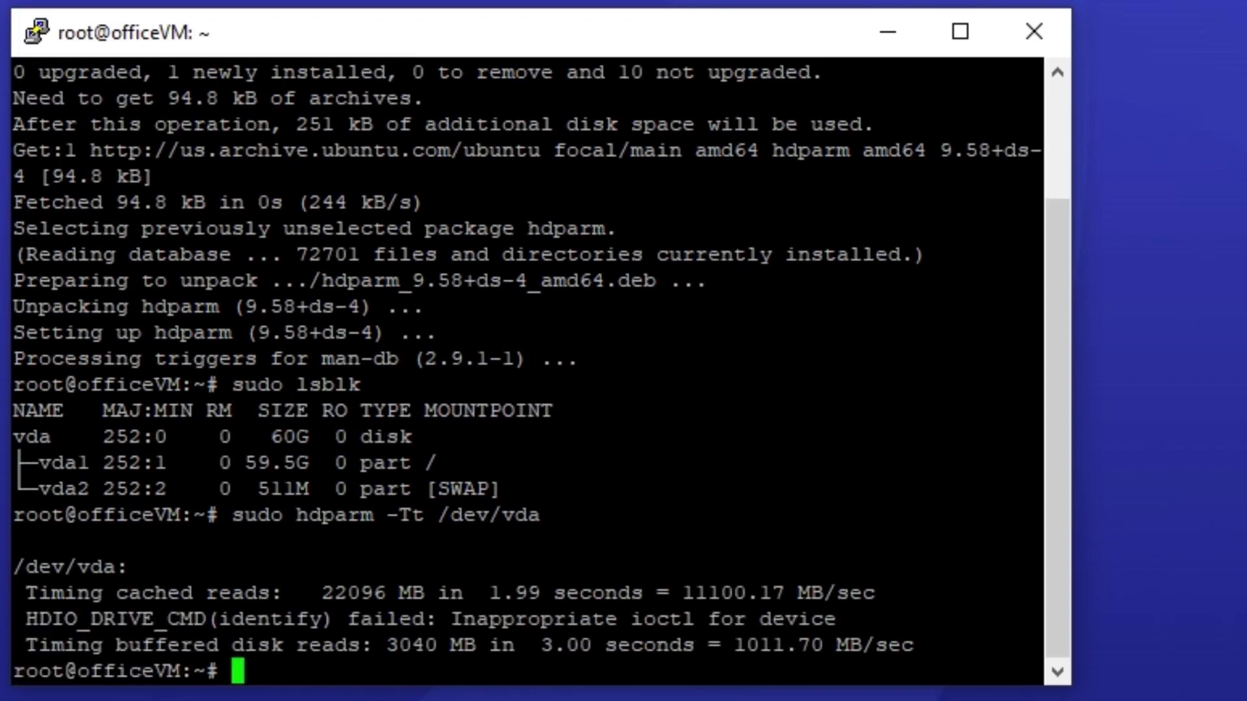
key(Up)
text(1)
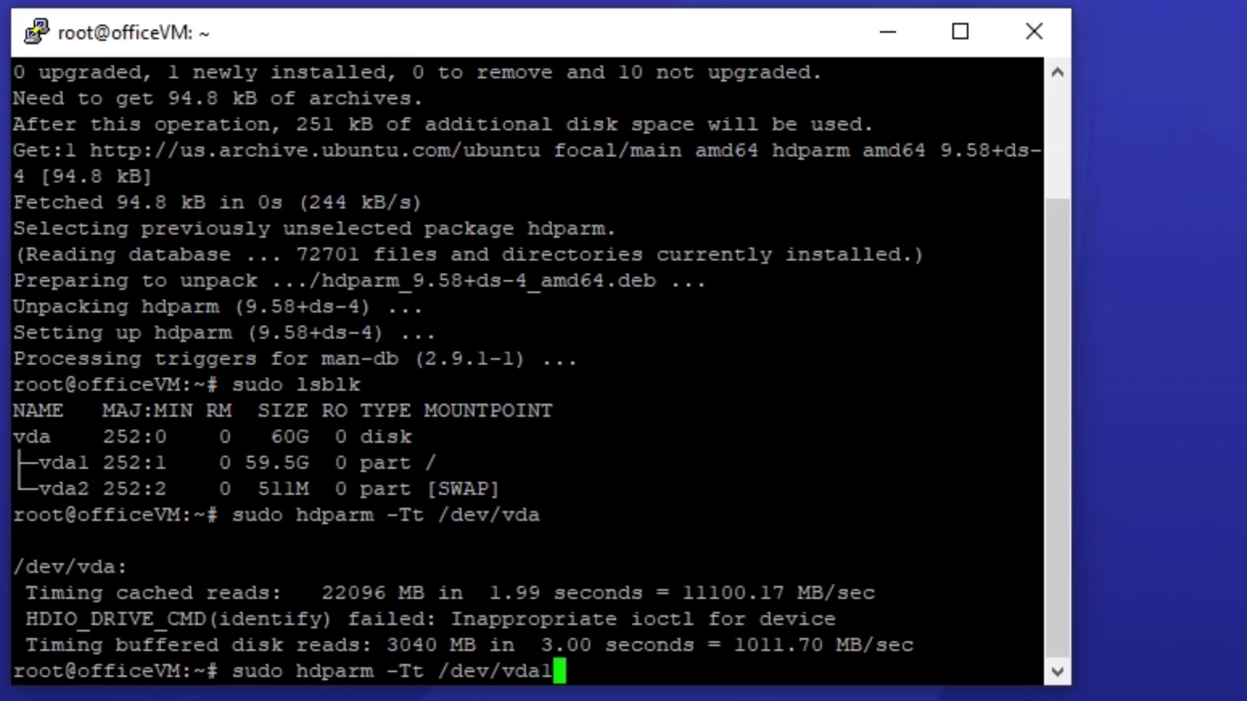
key(Return)
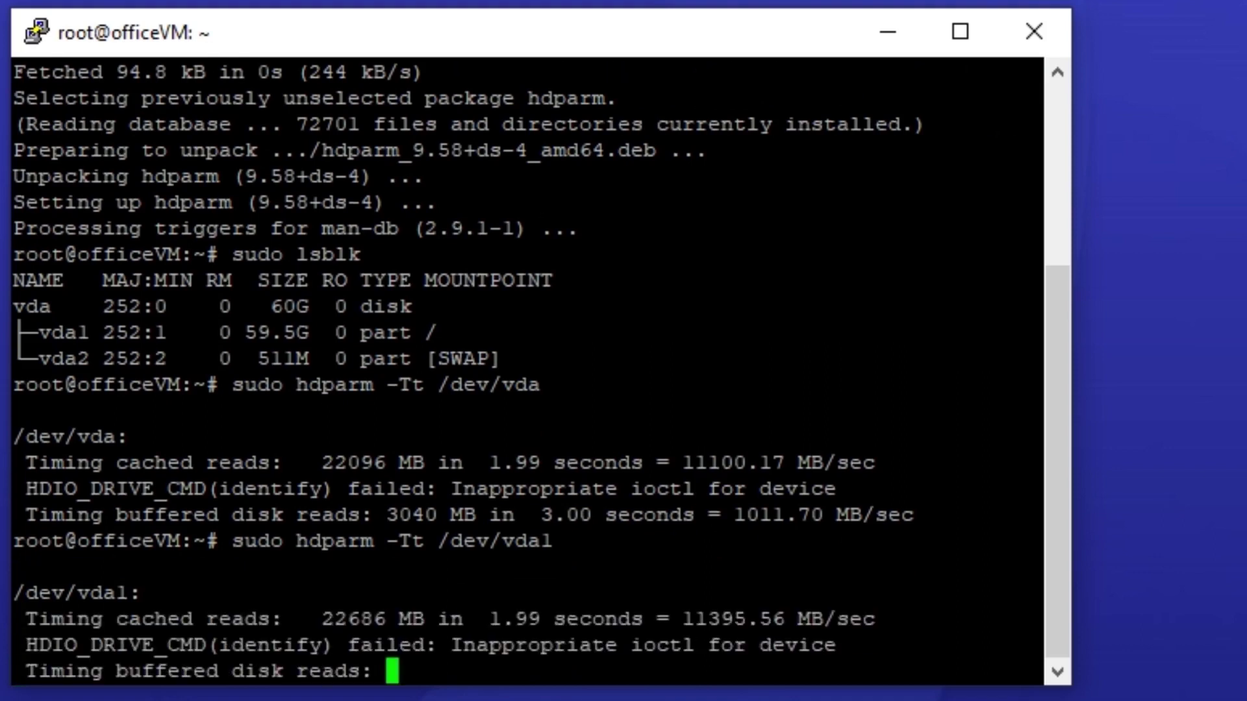
text(clear)
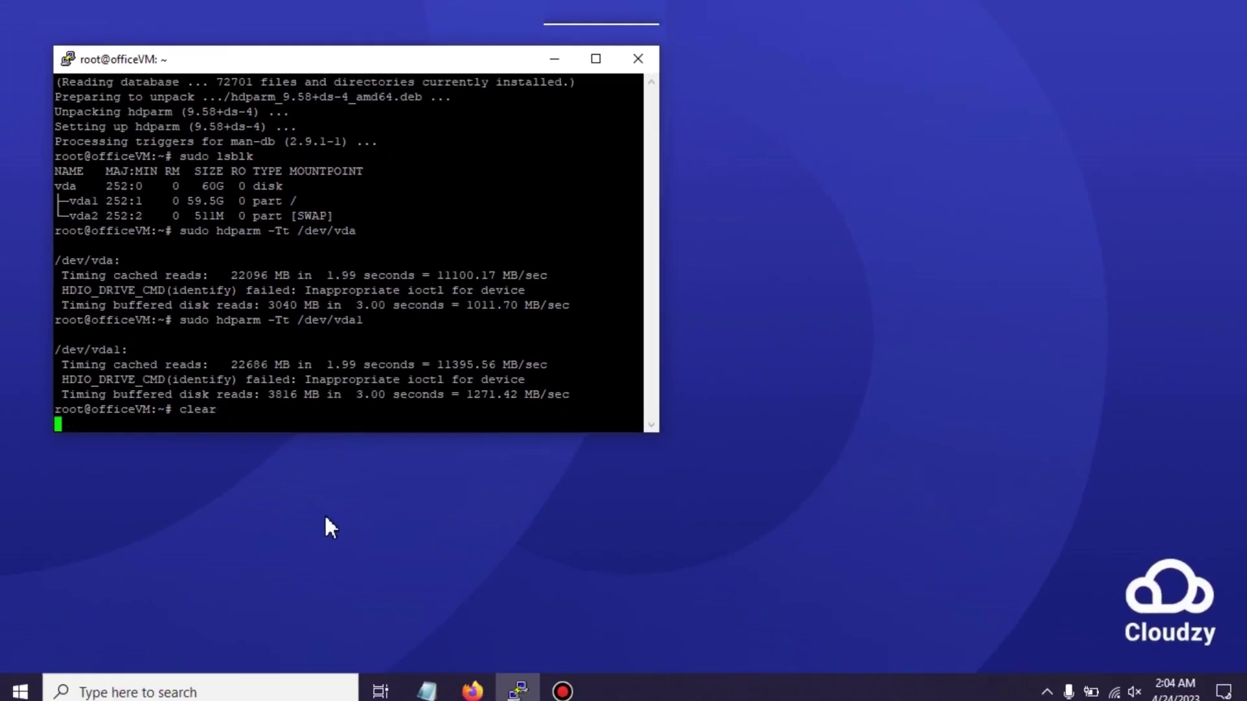
key(Return)
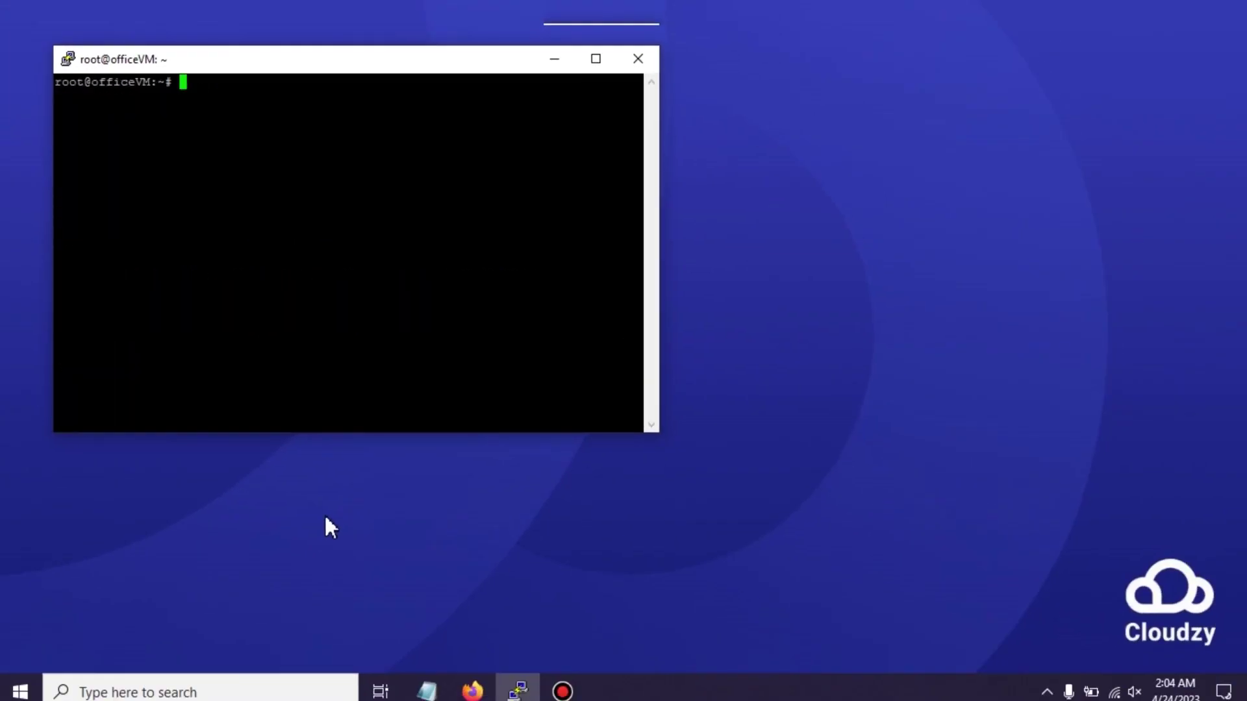